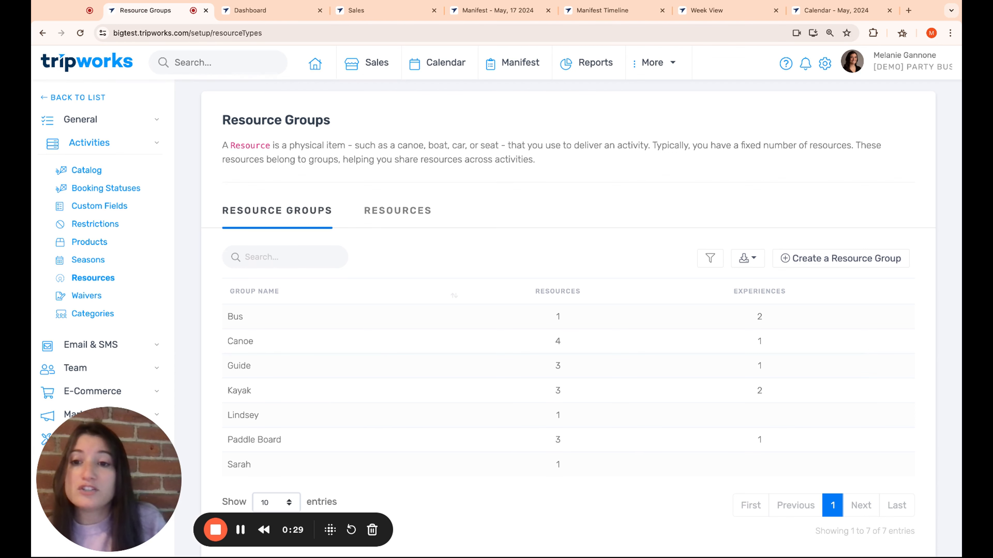
# Step: Create a resource group with the singular name Jet Ski and the plural name Jet Skis, and save it
pyautogui.scroll(-1, 292, 242)
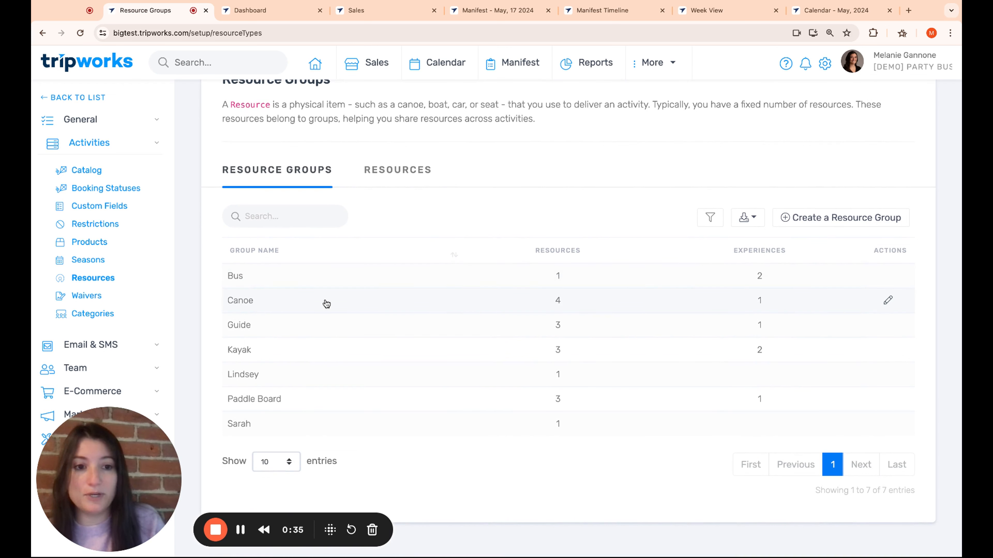
pyautogui.click(841, 219)
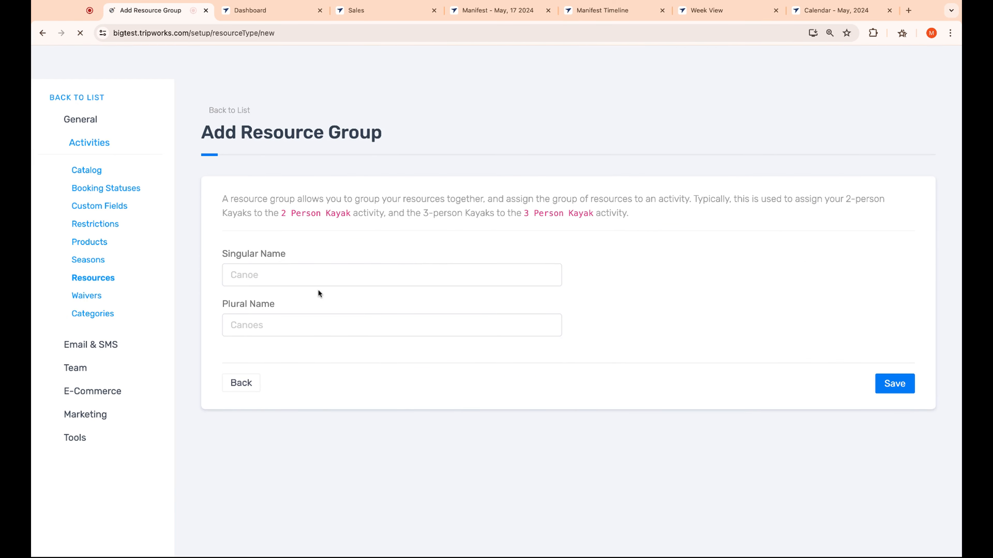
pyautogui.click(293, 273)
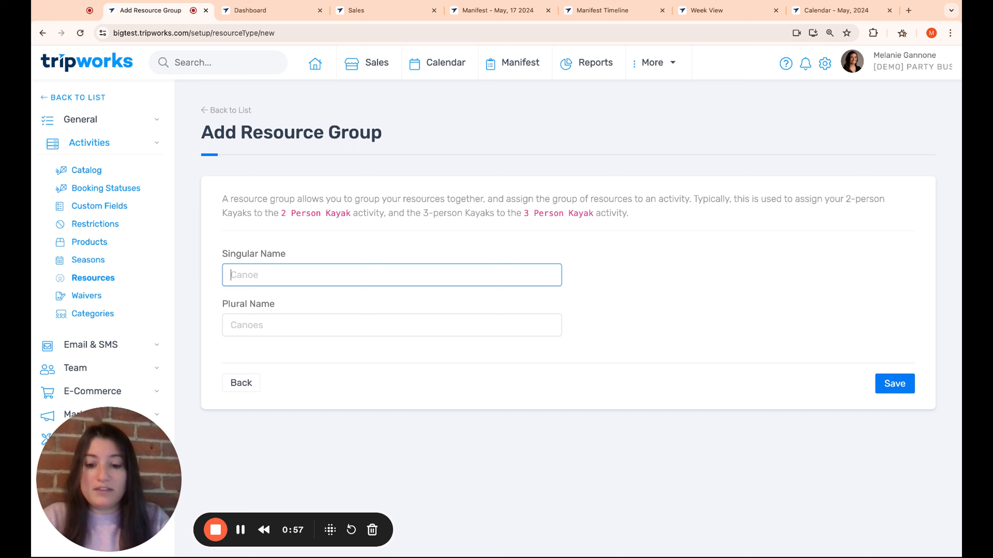
pyautogui.write('Jet Ski')
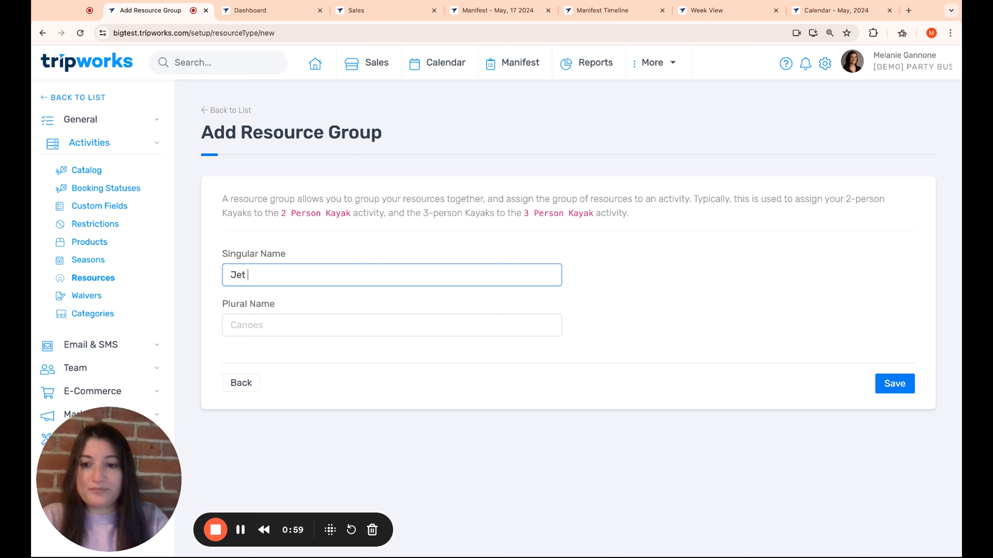
pyautogui.doubleClick(289, 277)
pyautogui.click(279, 322)
pyautogui.write('Jet Skis')
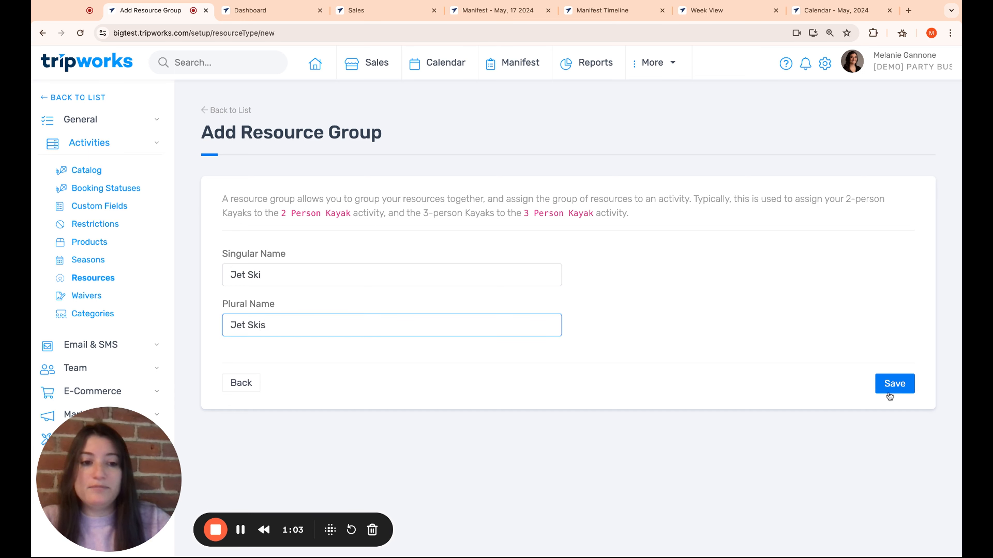
pyautogui.click(888, 387)
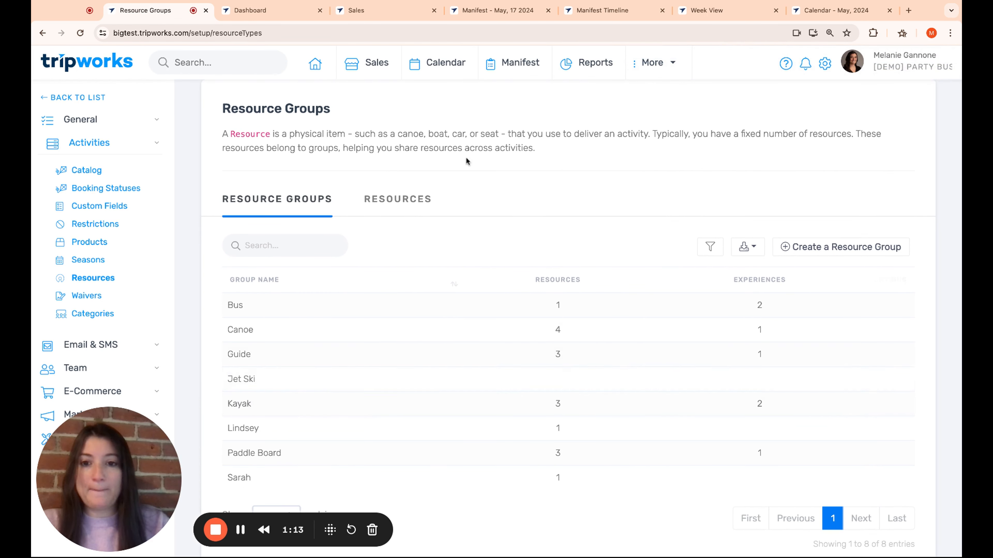
# Step: Start a new resource named Jet Ski and assign it to the Jet Ski shared pool
pyautogui.click(409, 206)
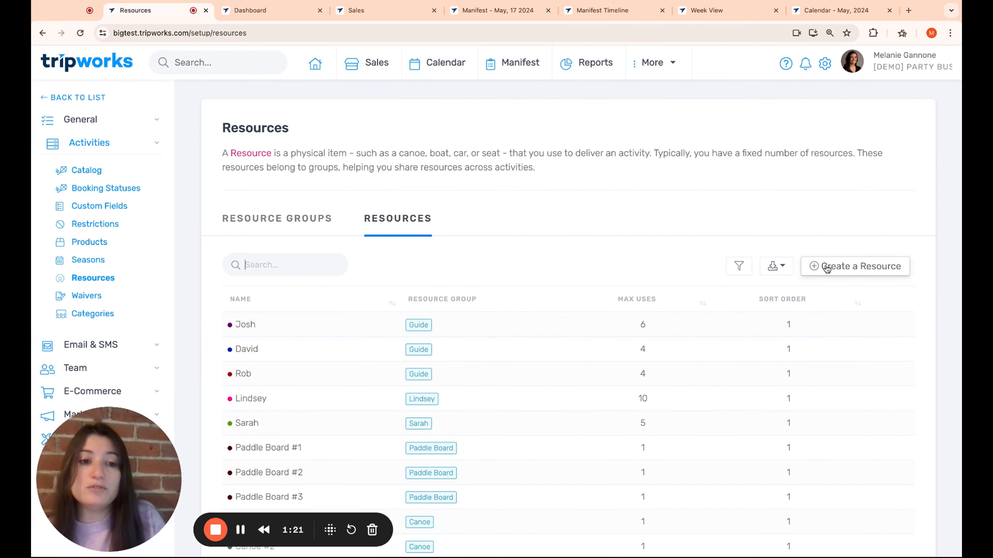
pyautogui.click(853, 267)
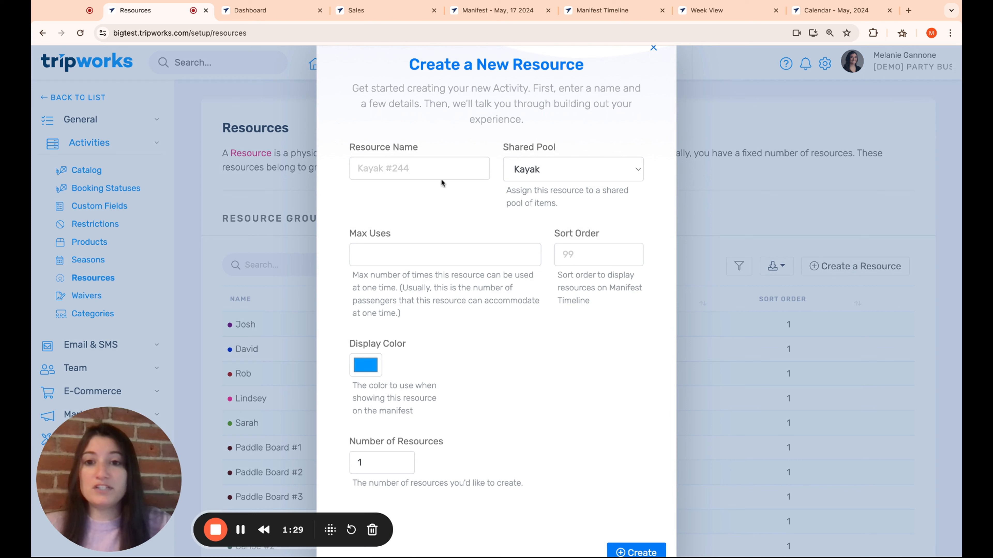
pyautogui.click(437, 169)
pyautogui.write('Jet Ski')
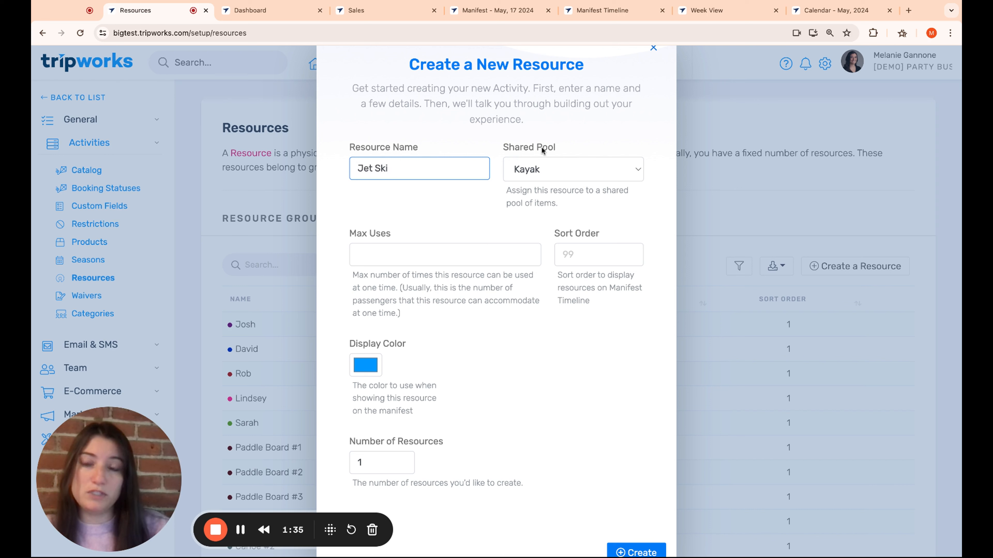
pyautogui.click(546, 167)
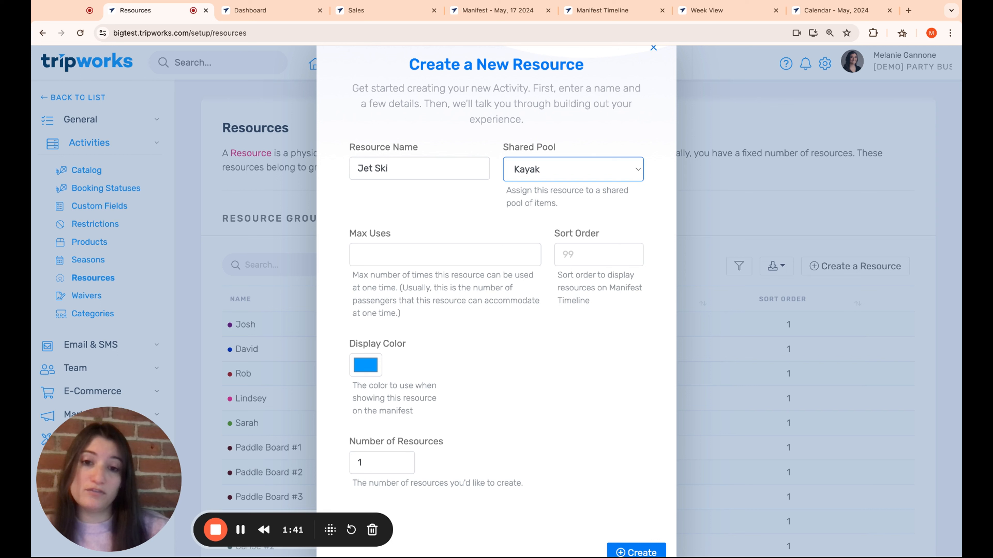
pyautogui.click(539, 170)
# Step: Set the new resource's max uses to 1 and its sort order to 1
pyautogui.click(425, 258)
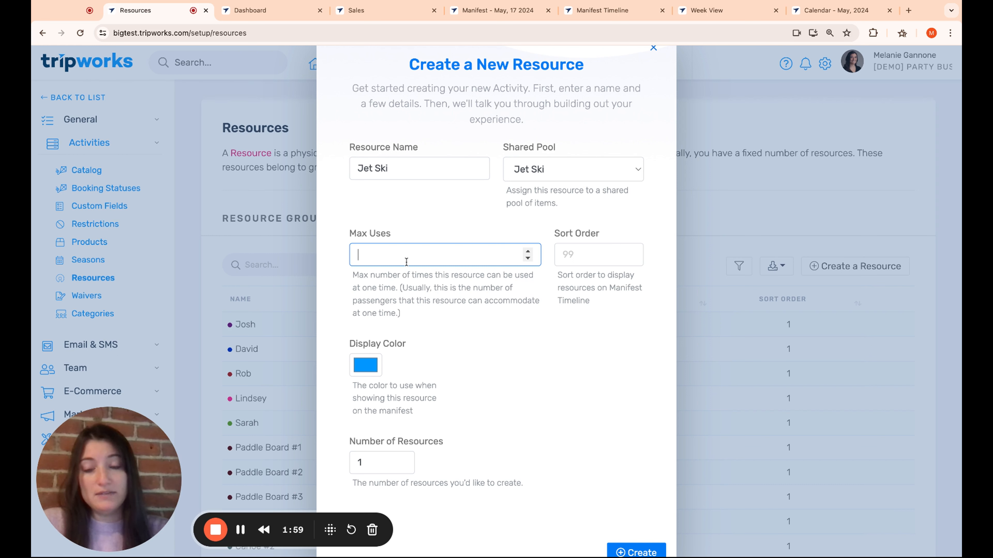
pyautogui.write('1')
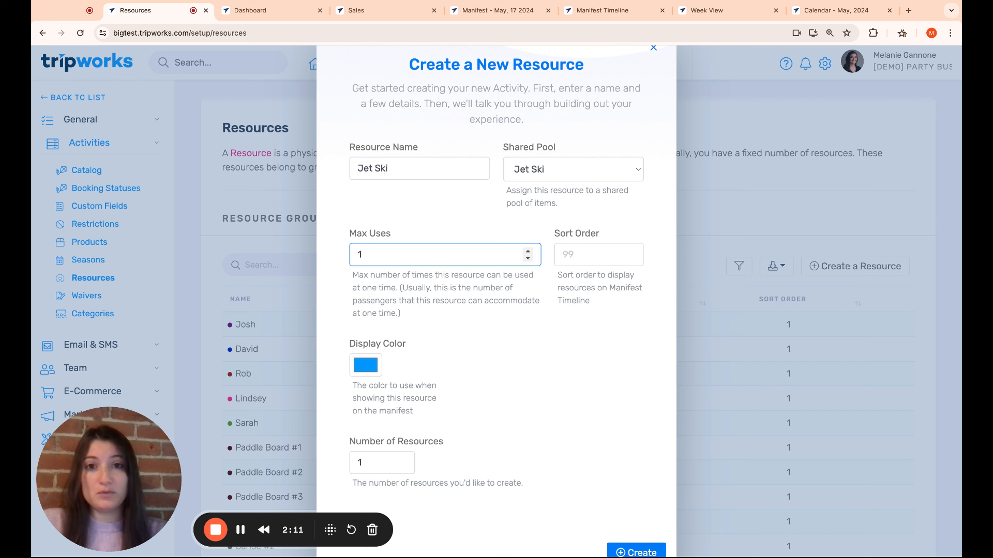
pyautogui.click(578, 250)
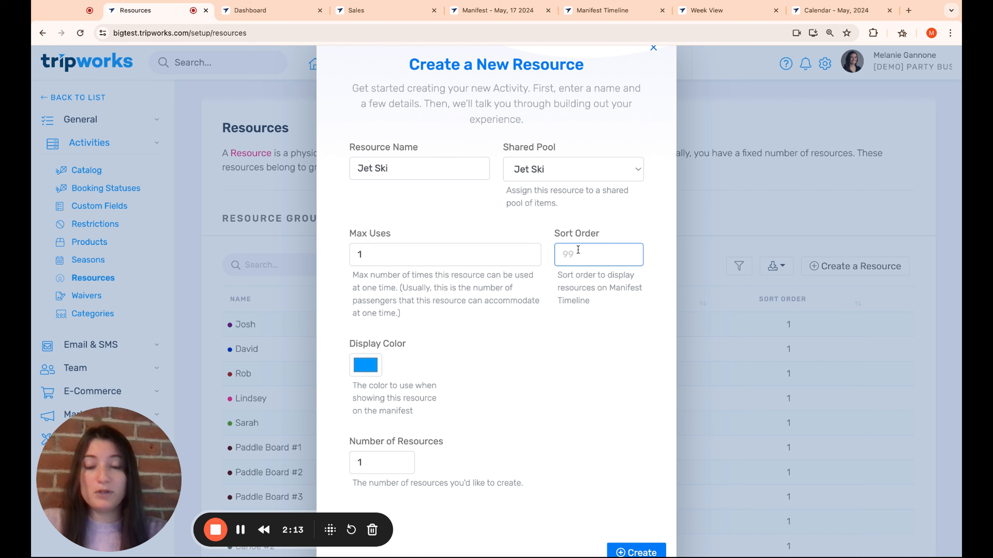
pyautogui.write('1')
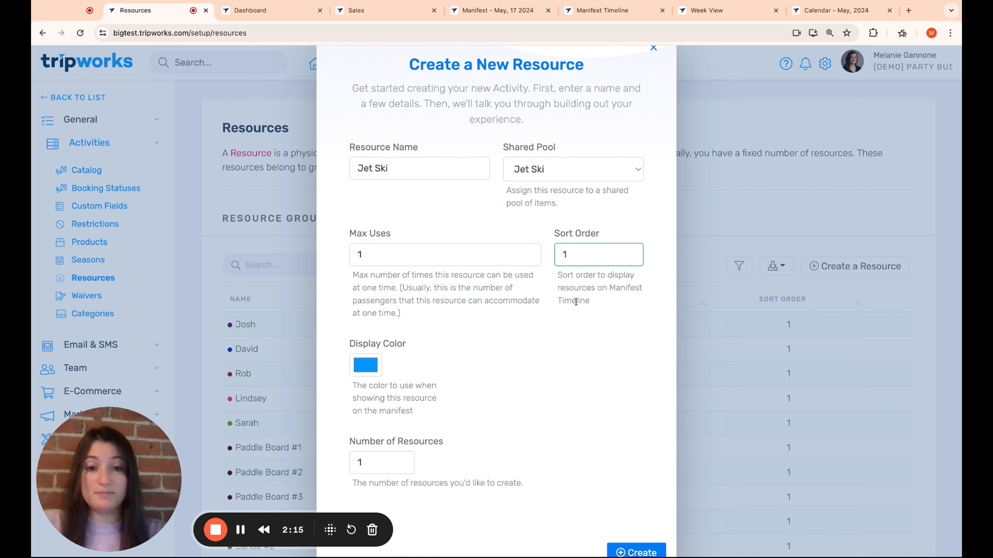
pyautogui.doubleClick(579, 258)
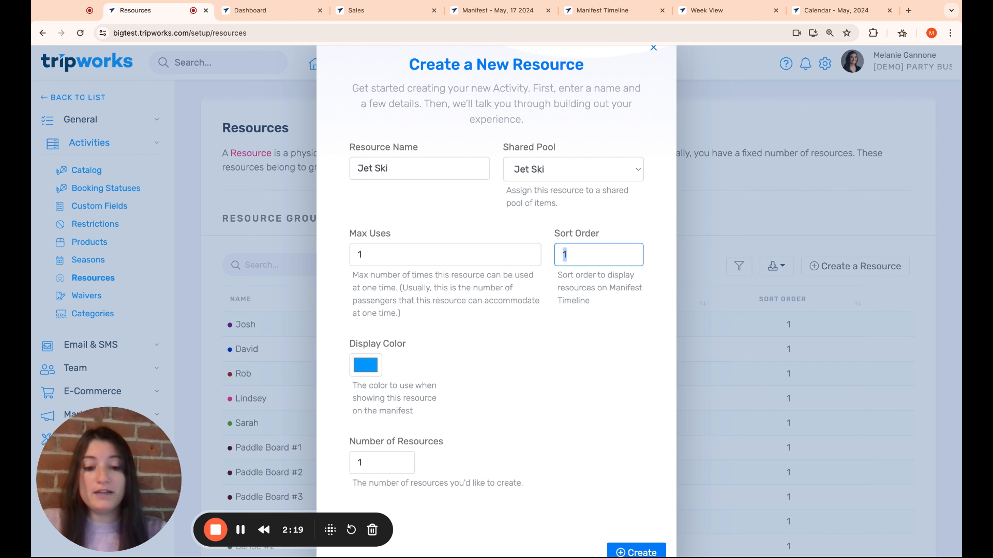
pyautogui.write('10')
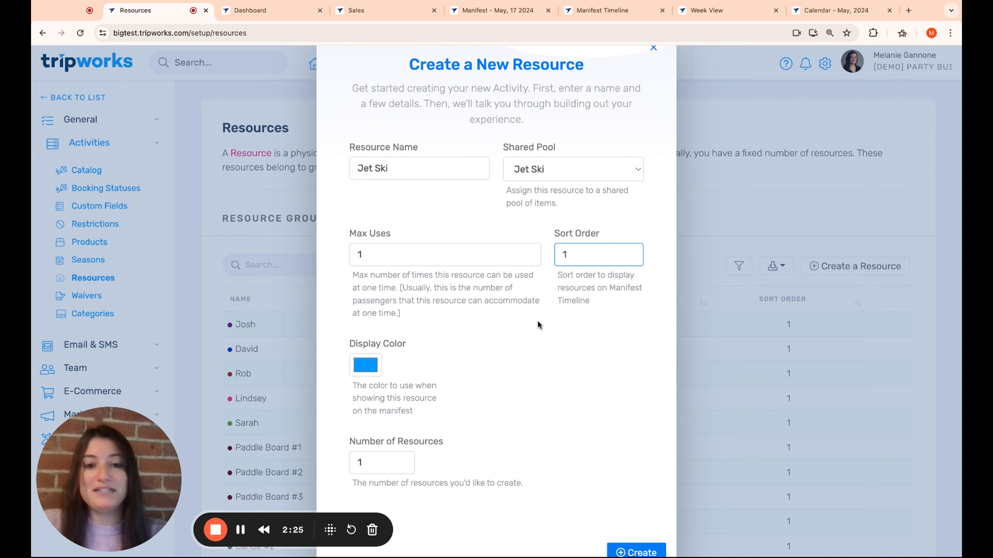
# Step: Change the new resource's display color to dark purple
pyautogui.scroll(-1, 440, 351)
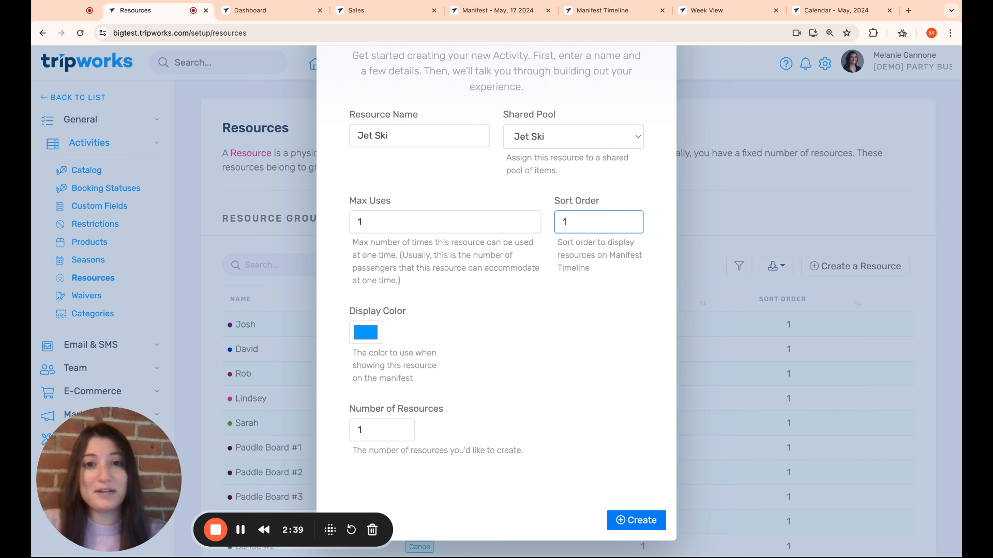
pyautogui.press('Tab')
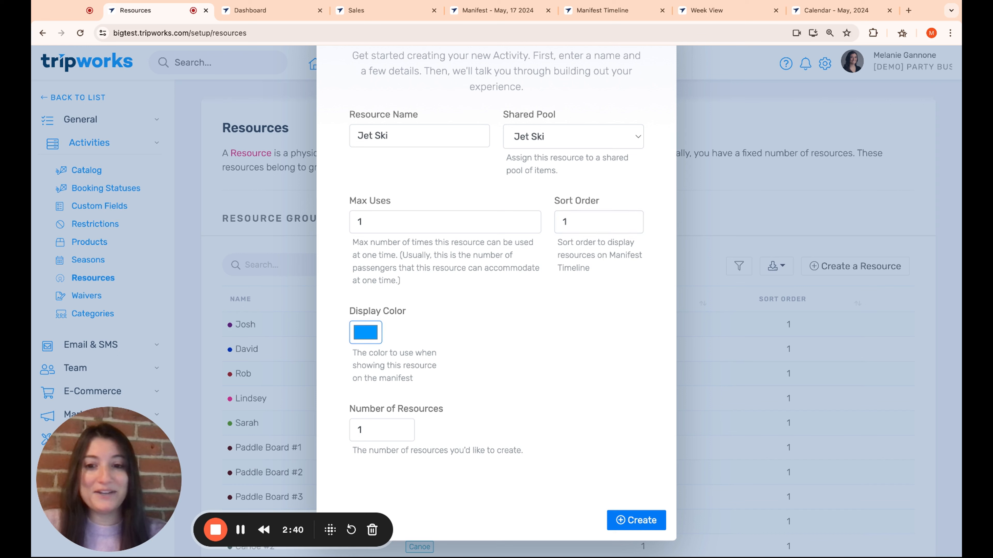
pyautogui.click(389, 349)
pyautogui.click(389, 349)
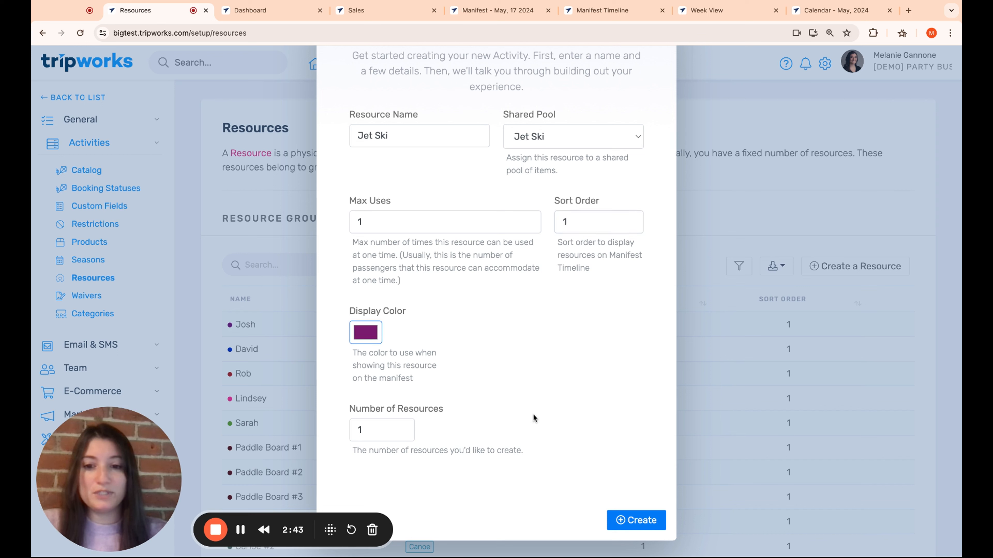
pyautogui.click(534, 415)
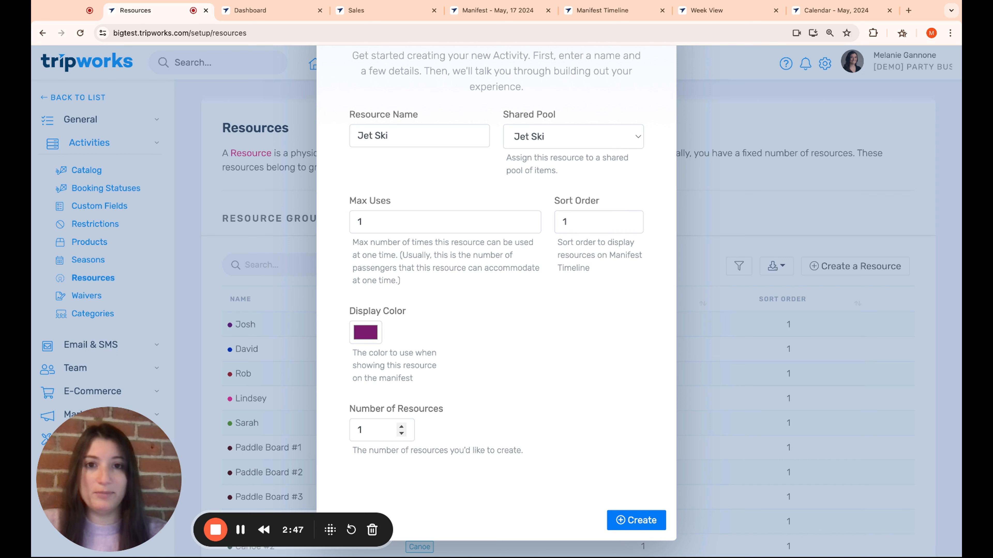
# Step: Set the number of resources to 15 and create the Jet Ski resources
pyautogui.click(374, 430)
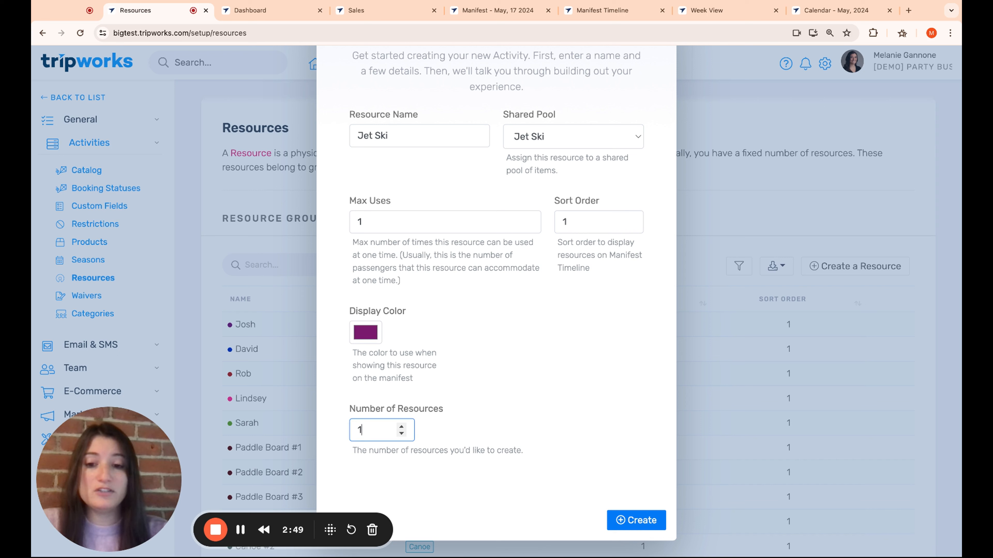
pyautogui.write('5')
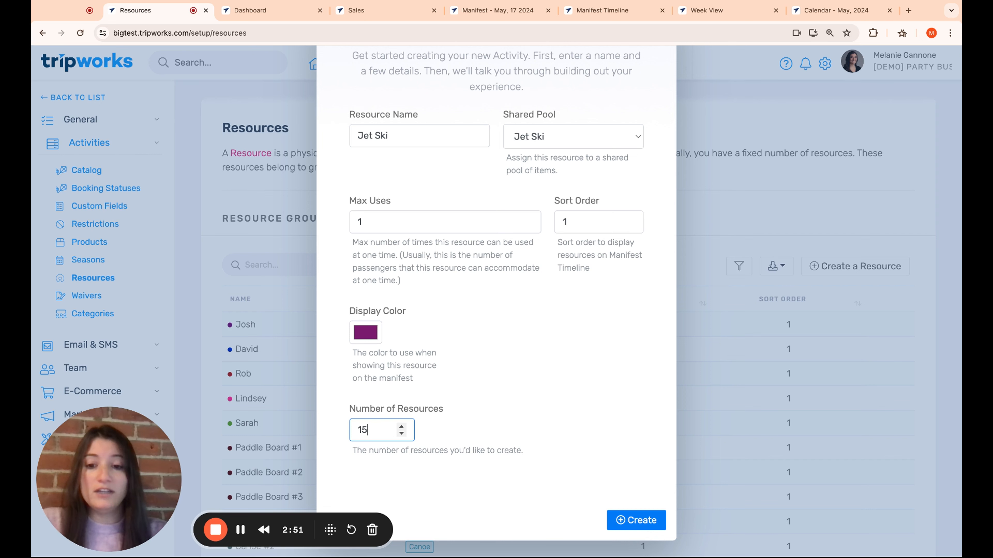
pyautogui.click(650, 521)
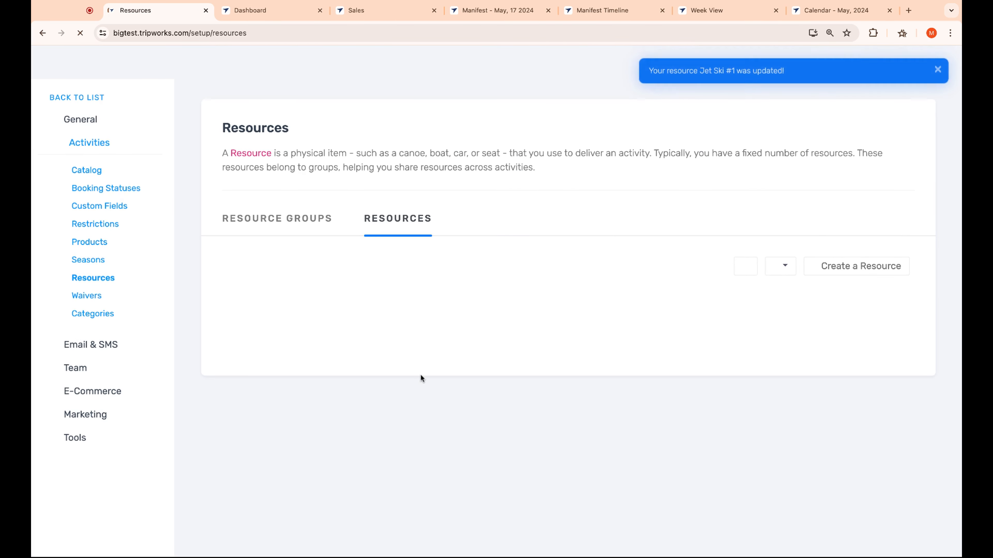
# Step: Check the newly created Jet Ski entries on pages 3 and 2 of the resource list
pyautogui.scroll(-4, 421, 375)
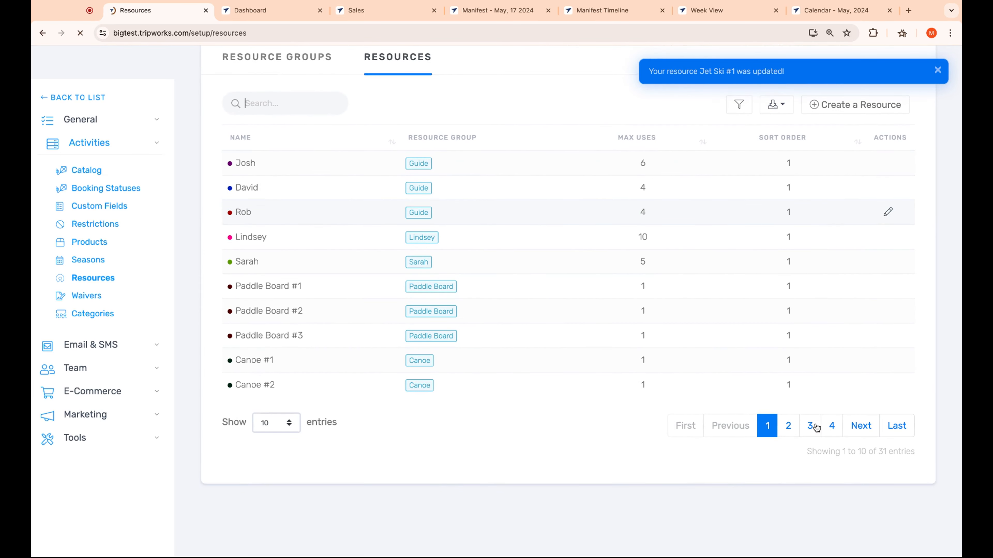
pyautogui.click(810, 424)
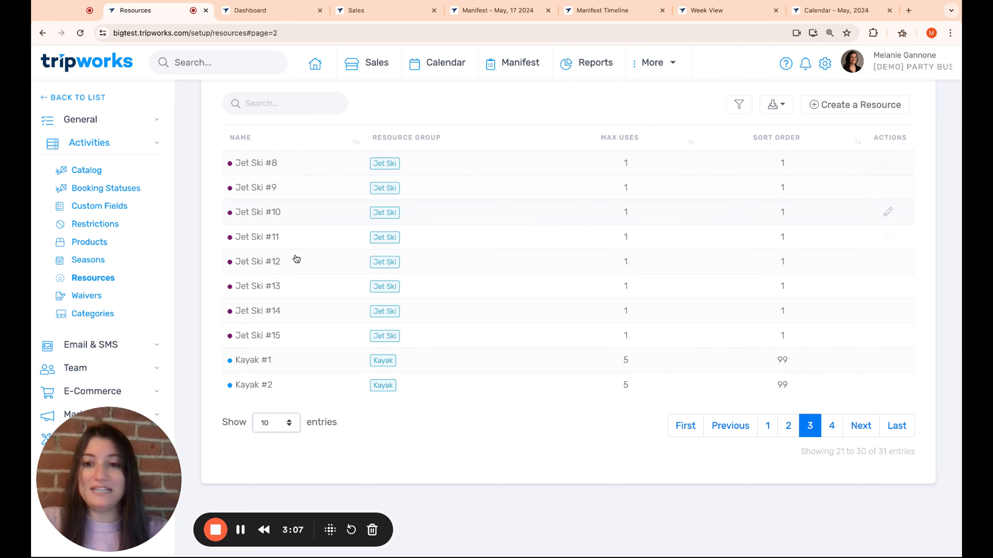
pyautogui.click(788, 426)
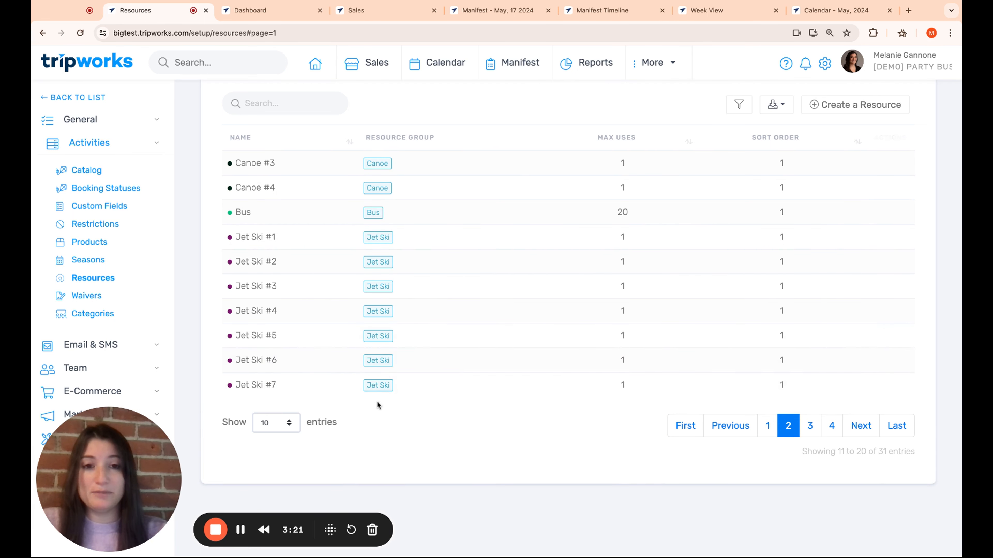
# Step: Open the Jet Ski #1 resource, review its settings and calendar integration subscription URL, and return to the resource list
pyautogui.scroll(2, 582, 233)
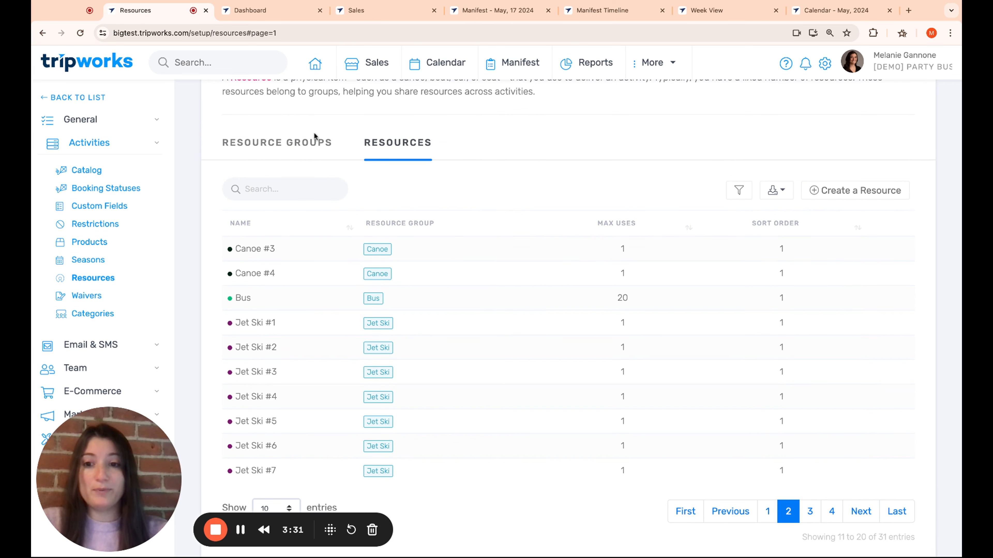
pyautogui.click(452, 330)
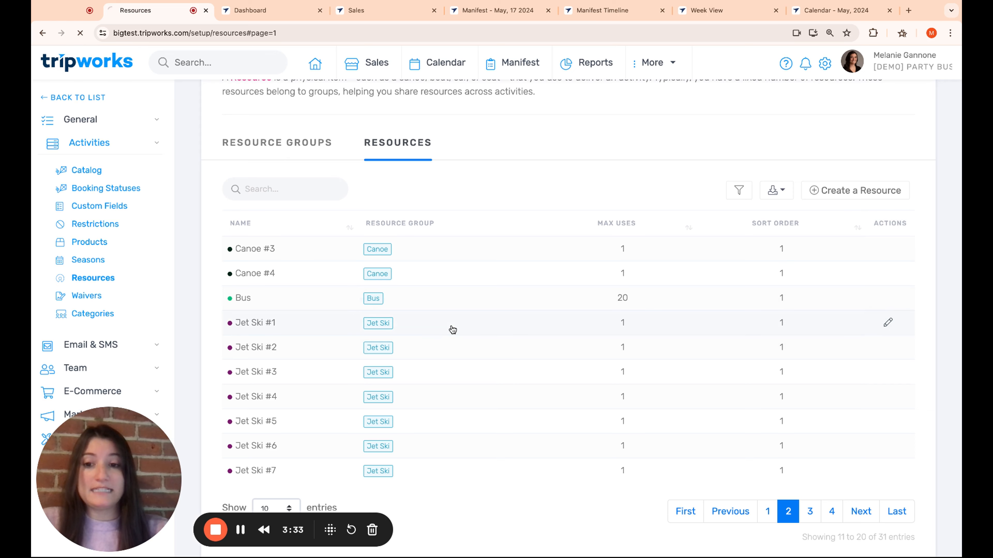
pyautogui.scroll(-3, 446, 406)
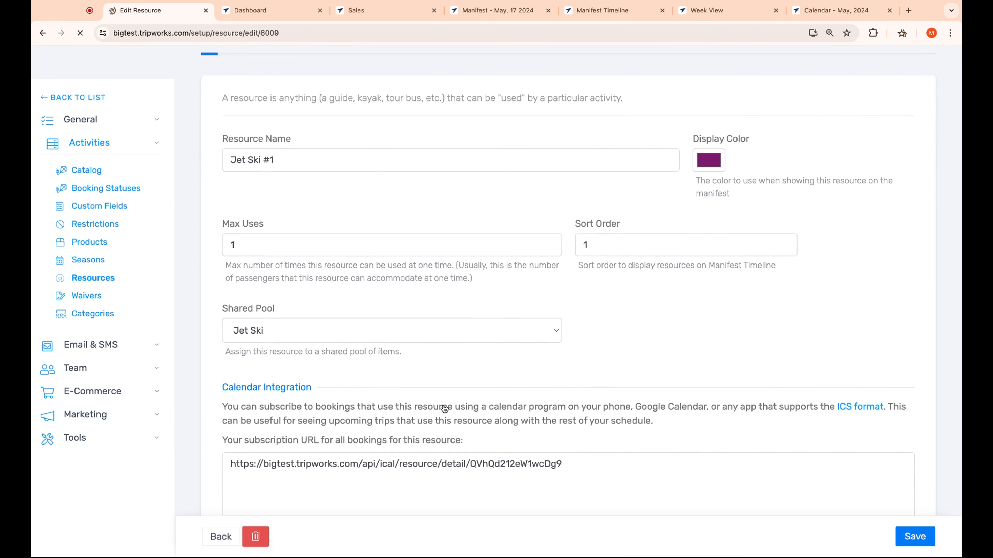
pyautogui.scroll(-2, 444, 409)
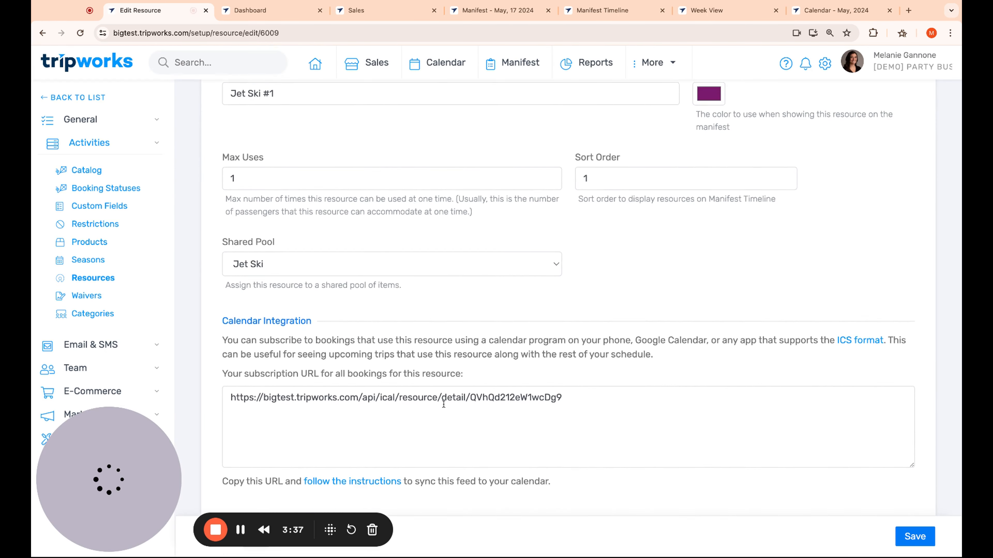
pyautogui.scroll(-1, 444, 404)
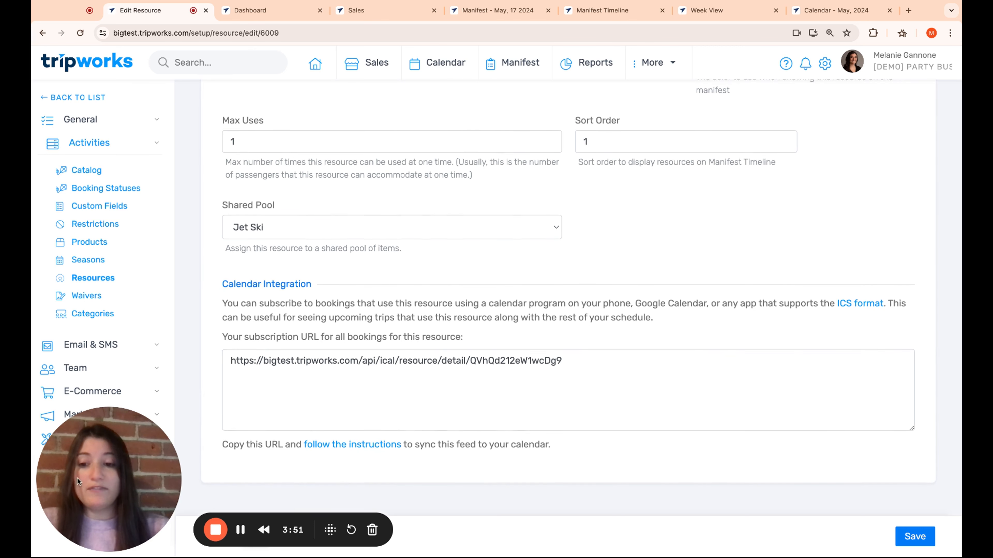
pyautogui.scroll(2, 232, 484)
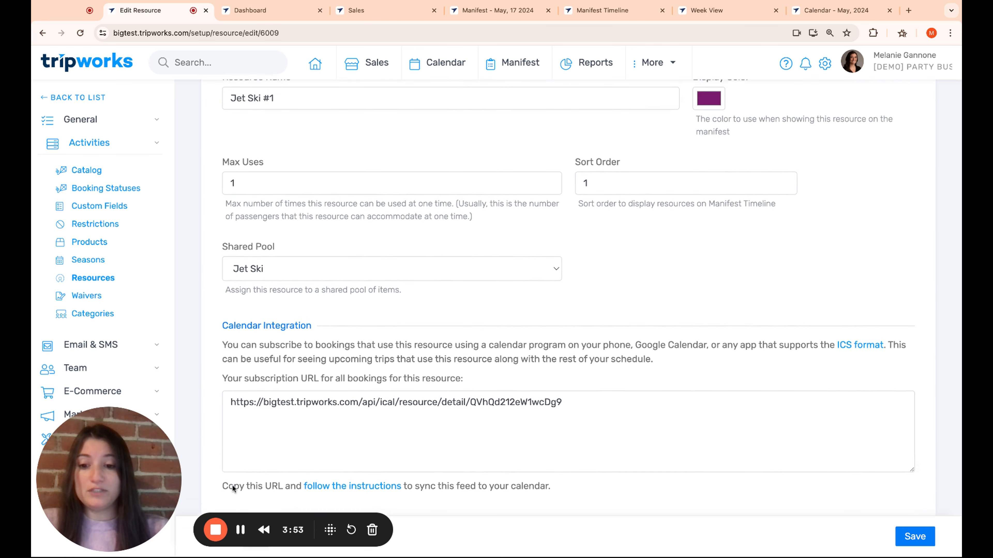
pyautogui.scroll(-2, 223, 487)
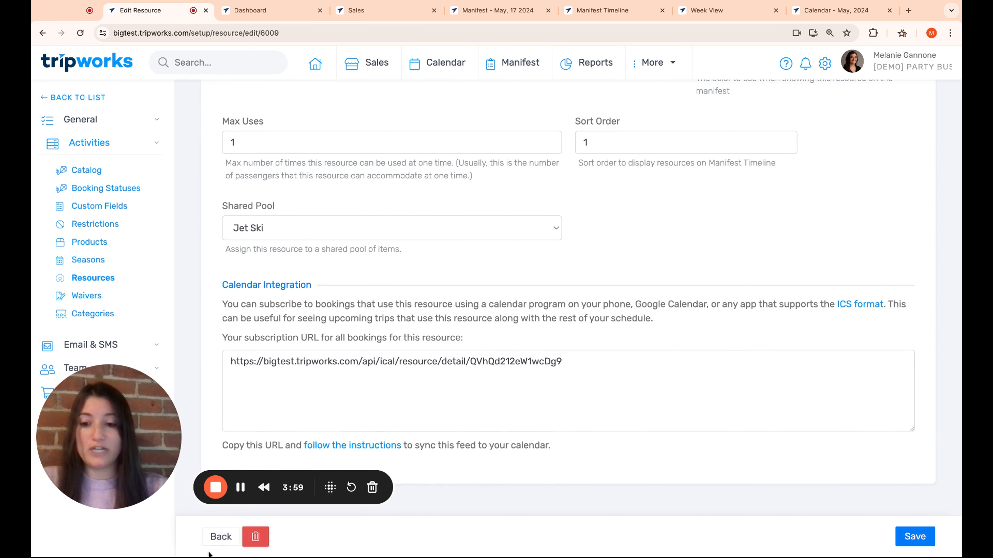
pyautogui.click(210, 538)
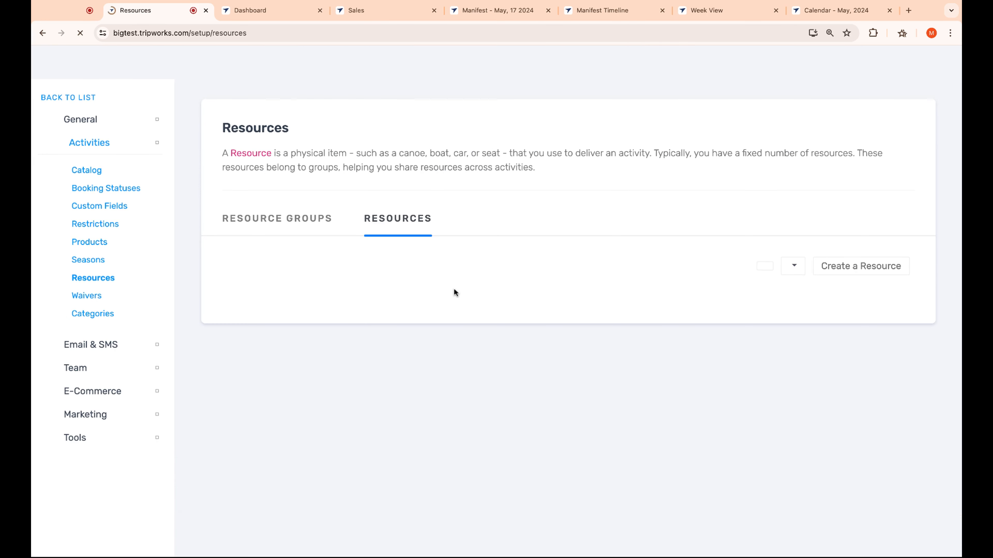